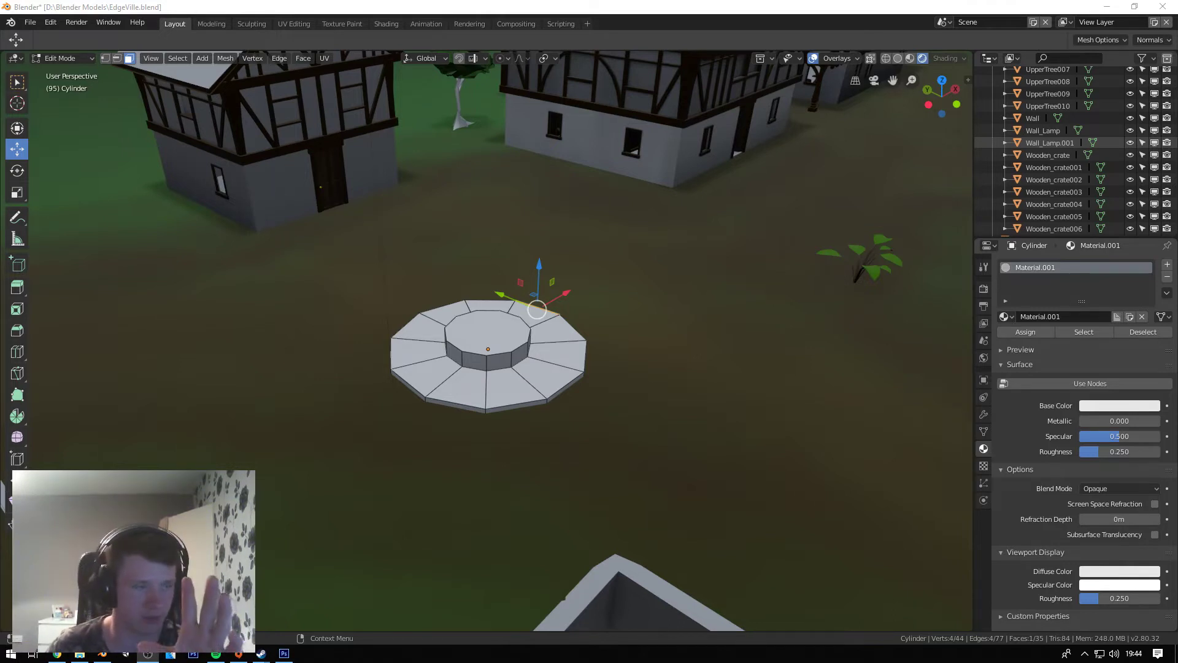
- Switch from the finished white stepped platform in Blender over to Photoshop
left_click(286, 653)
- Close LodeStone.png and youtubeLogo copy.png without saving, then minimize Photoshop
left_click(197, 45)
left_click(583, 248)
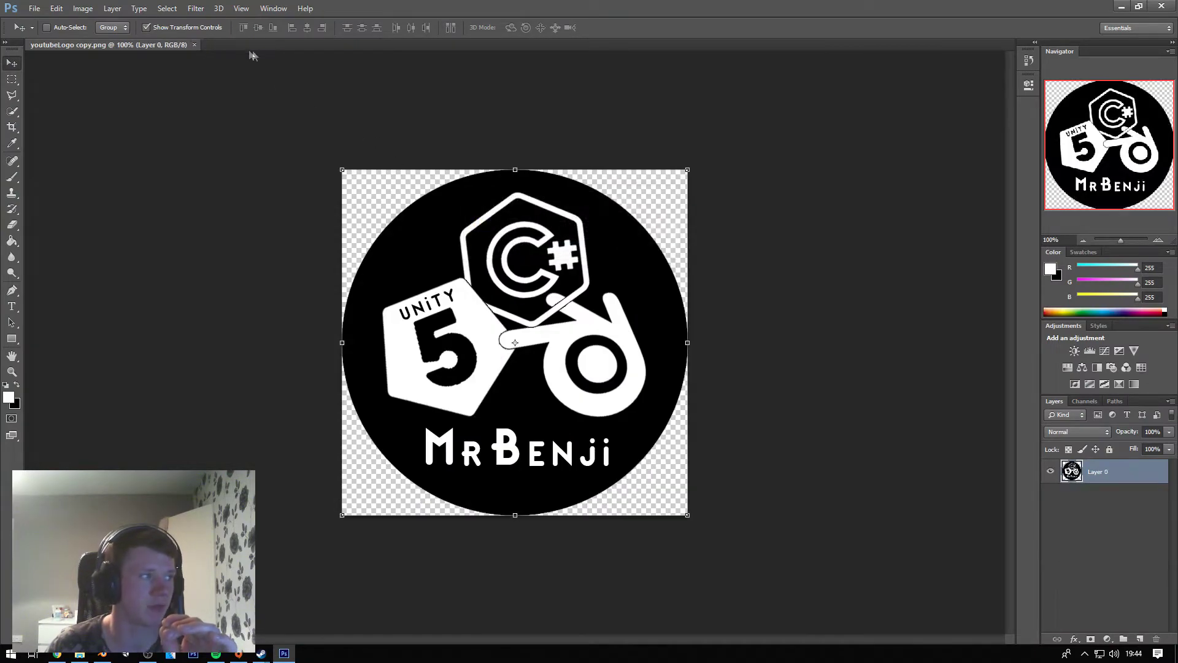
left_click(194, 45)
left_click(1121, 8)
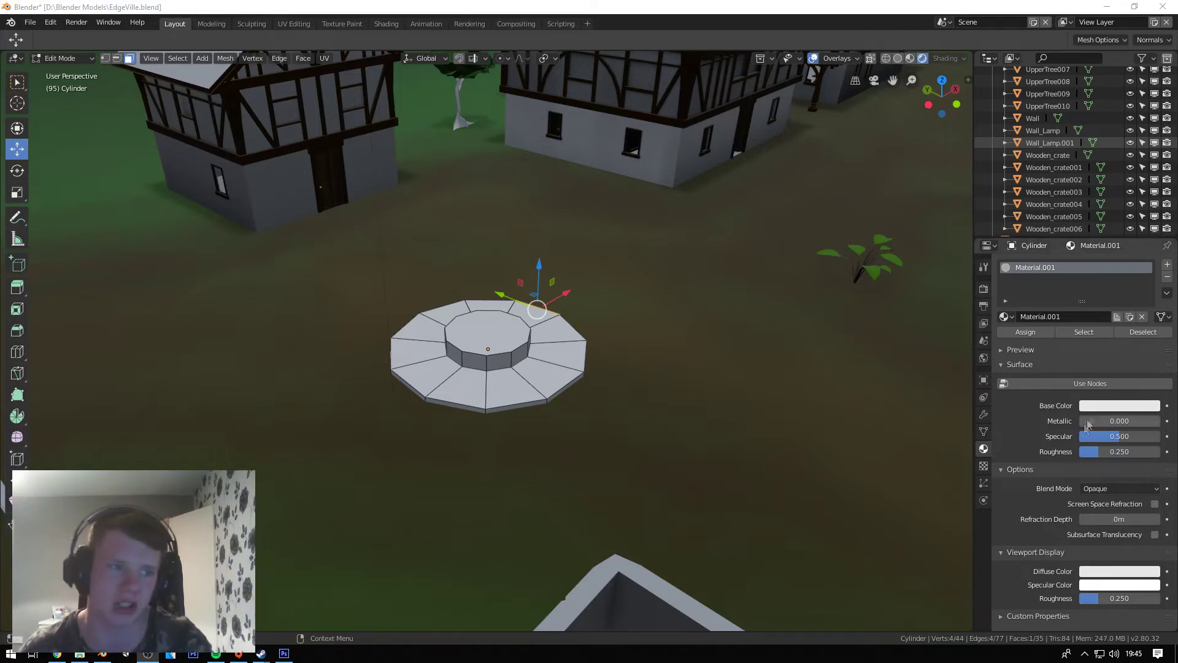
- Select the whole cylinder mesh in Edit Mode and choose Smart UV Project
middle_click_drag(555, 334, 489, 351)
left_click(521, 336)
key("Tab")
key("Tab")
key("a")
scroll(528, 340, "up", 3)
key("u")
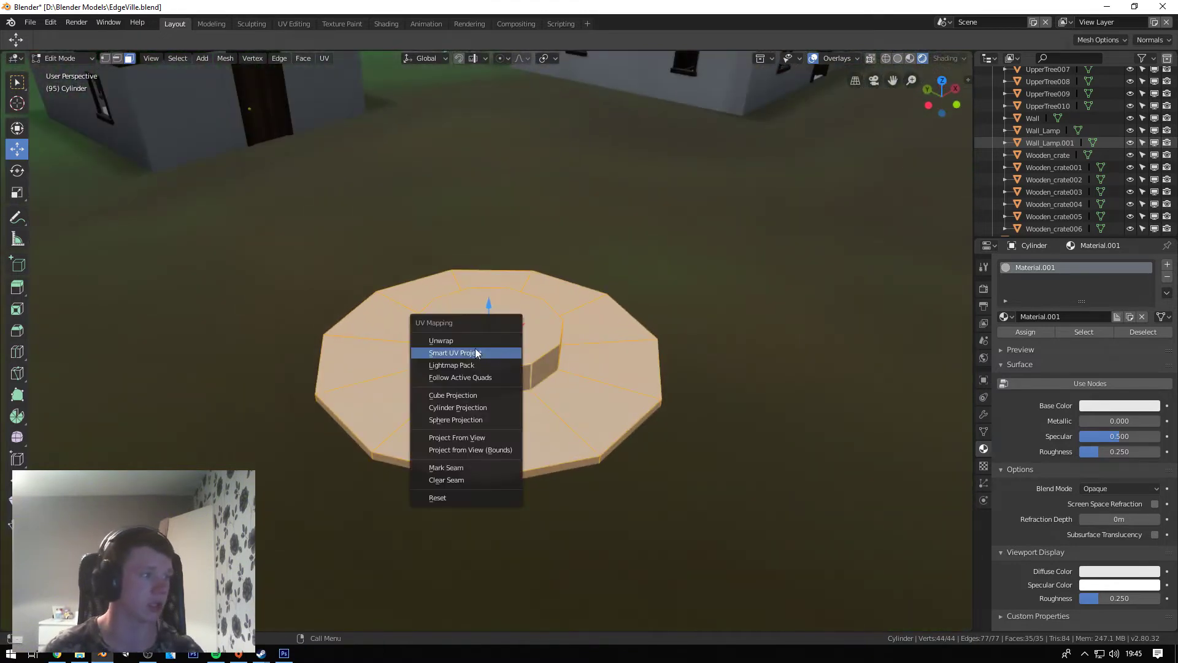
left_click(477, 353)
- Unwrap with a 0.06 m island margin, then split the 3D view into two areas
left_click(526, 378)
type("0.06")
key("Return")
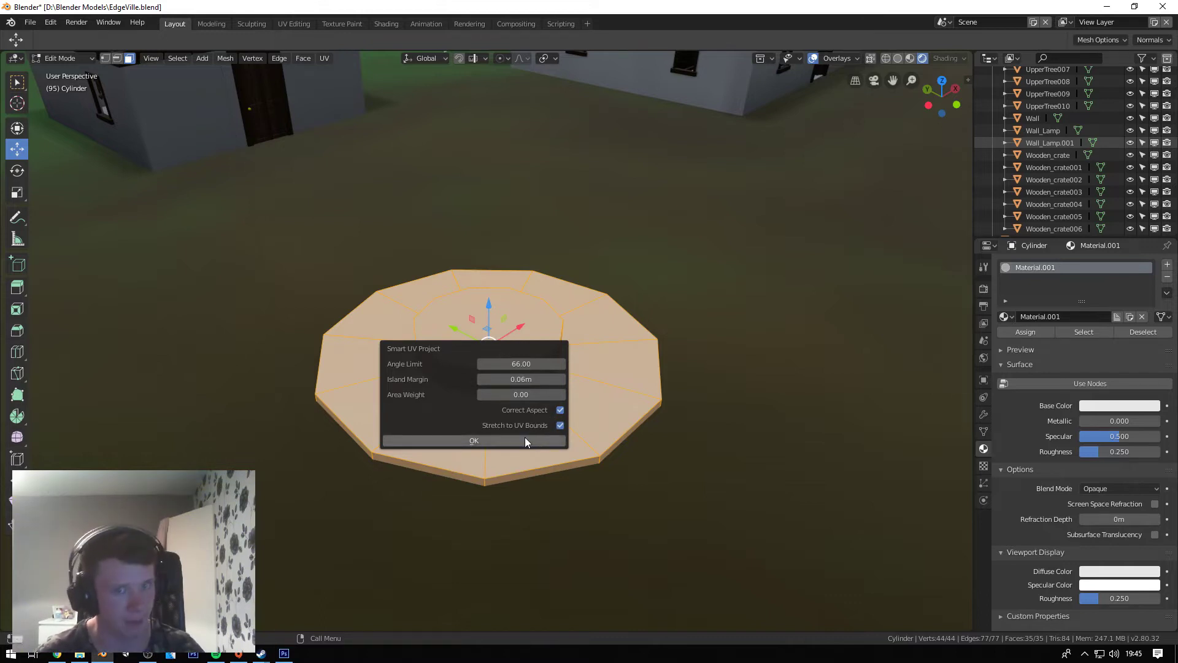
left_click(525, 439)
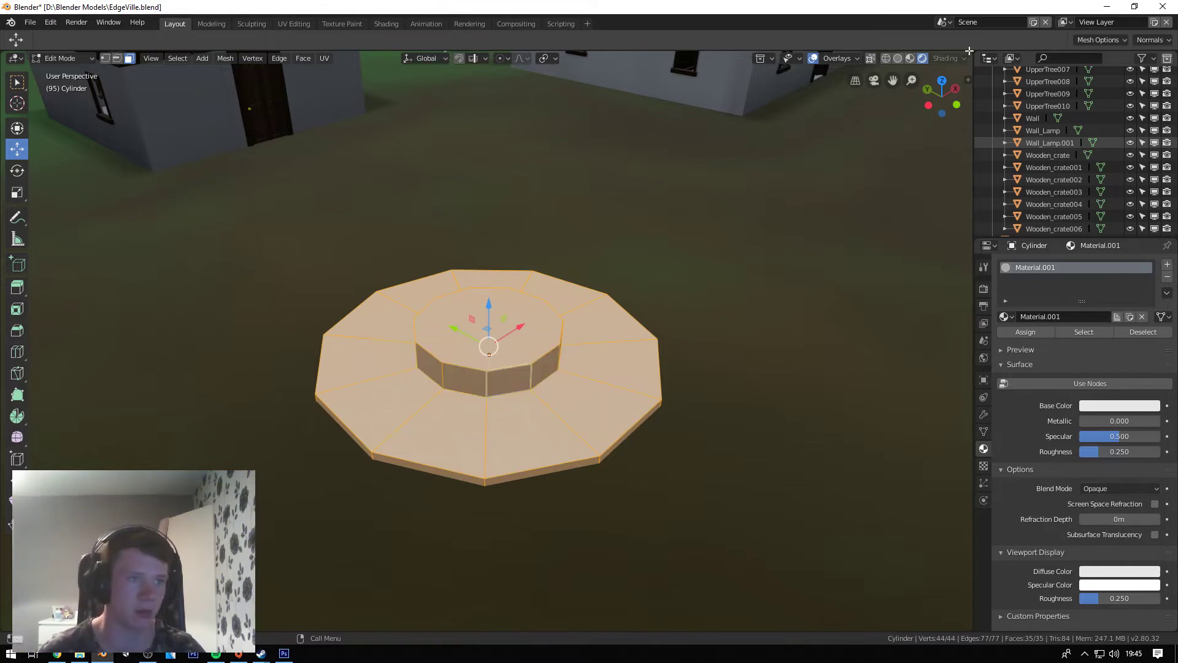
left_click_drag(973, 55, 468, 43)
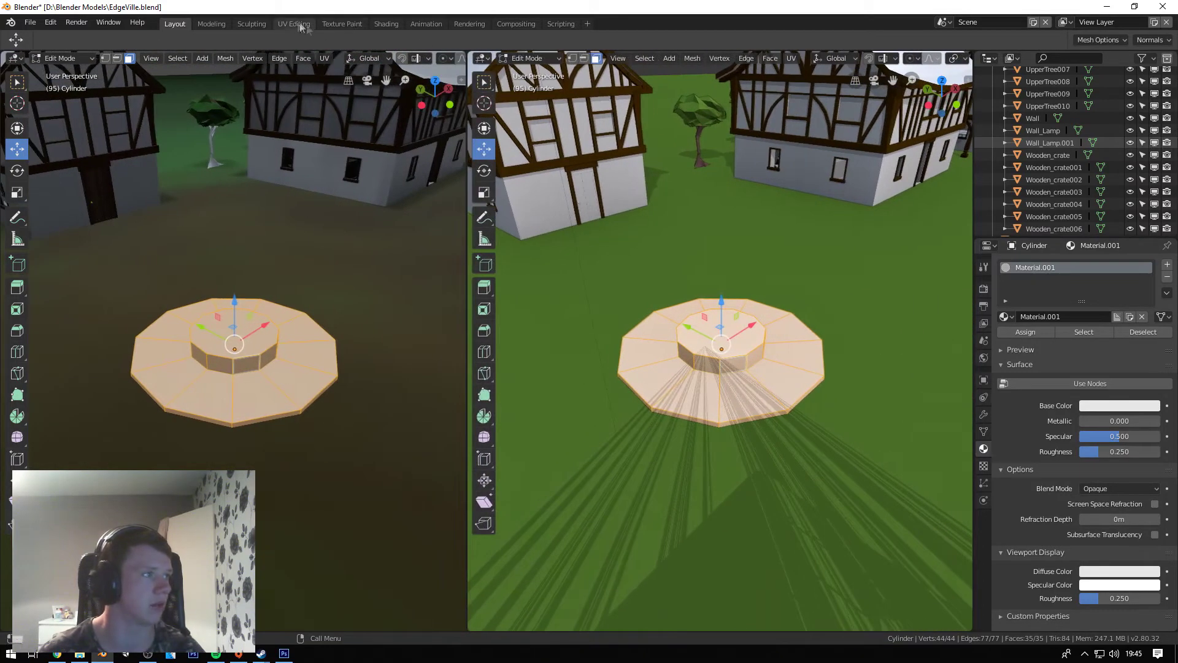
- Make the right area an Image Editor in UV Edit mode showing the cylinder's islands
left_click(485, 60)
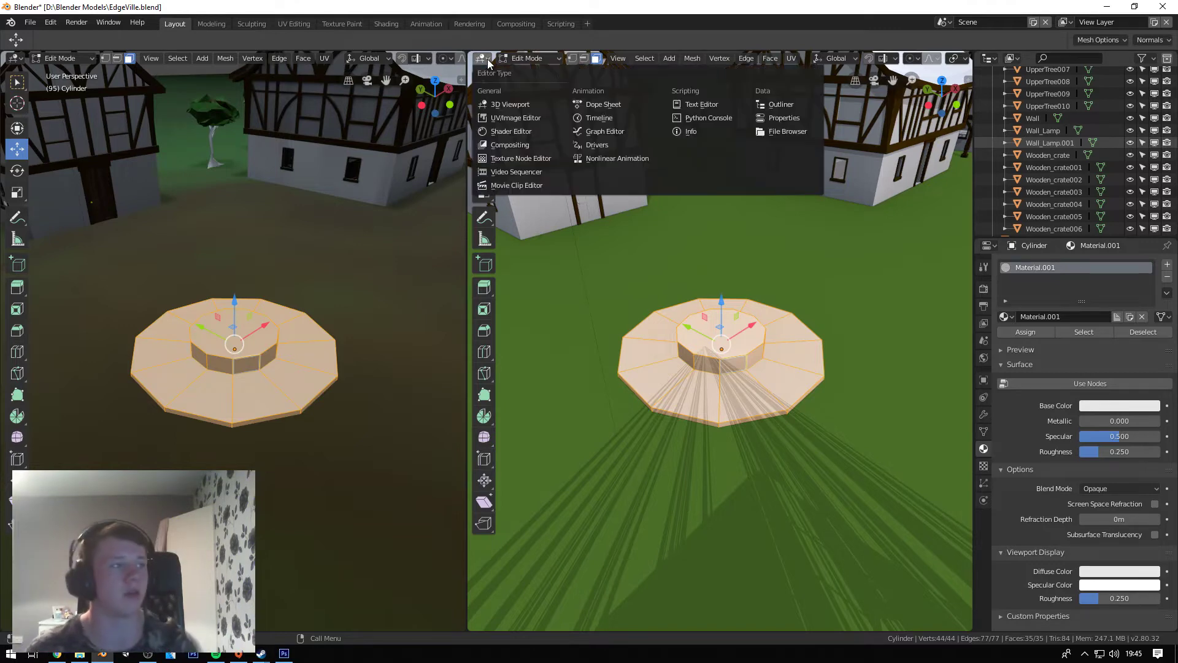
left_click(517, 118)
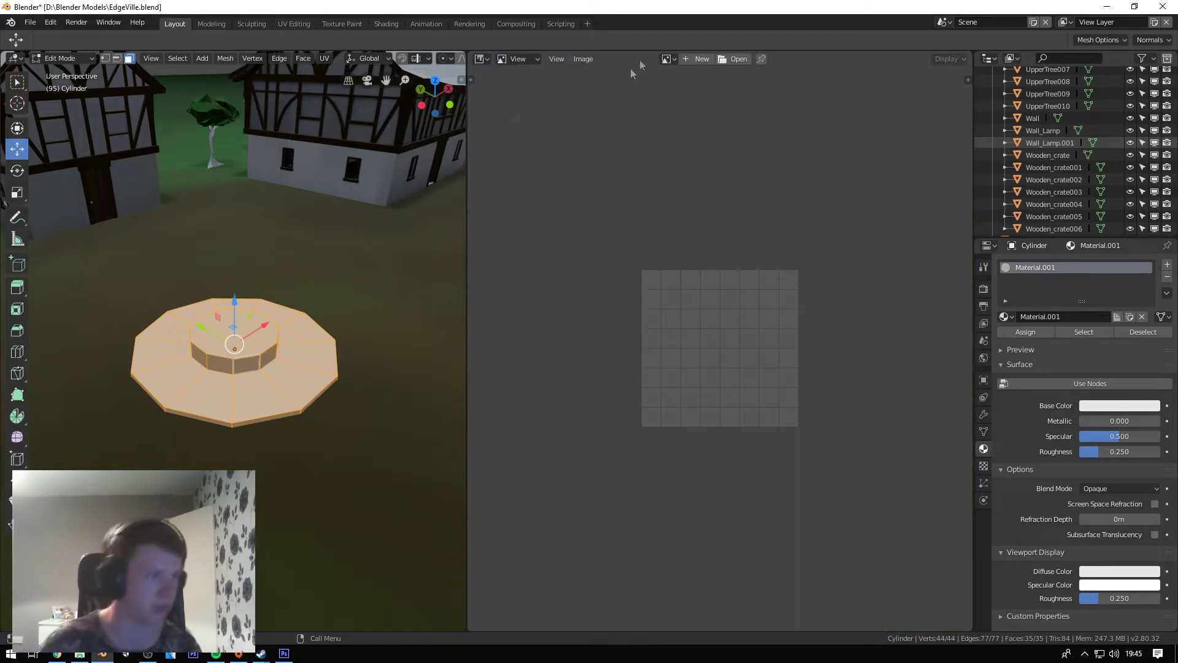
left_click(518, 60)
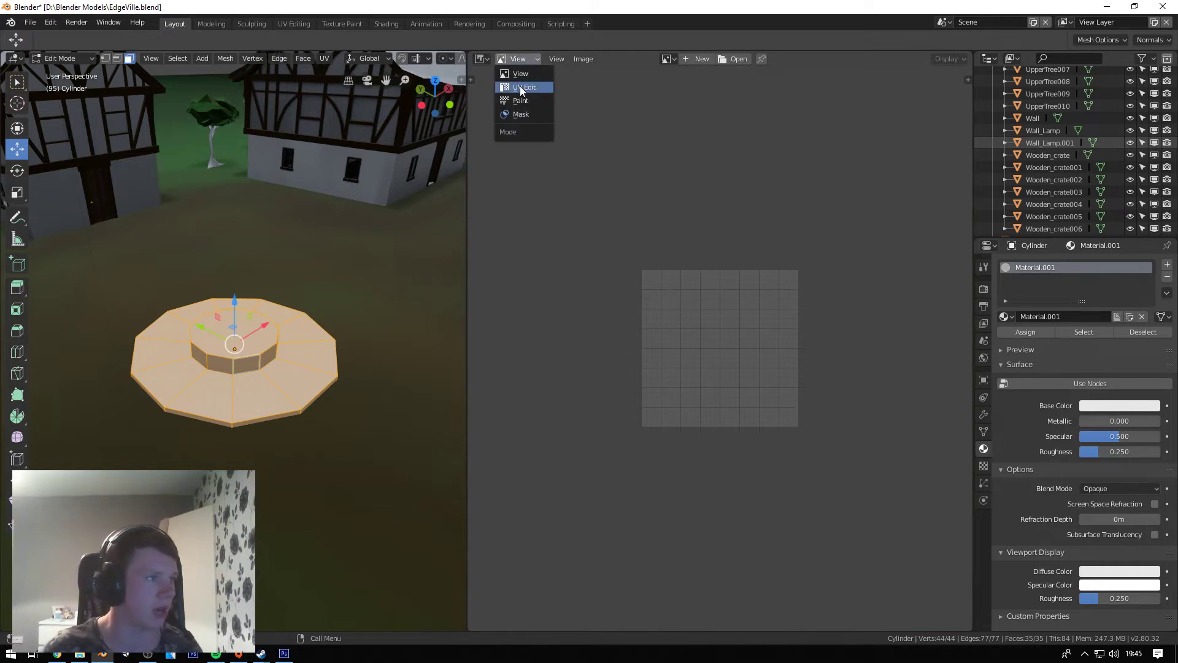
left_click(521, 87)
scroll(778, 334, "up", 4)
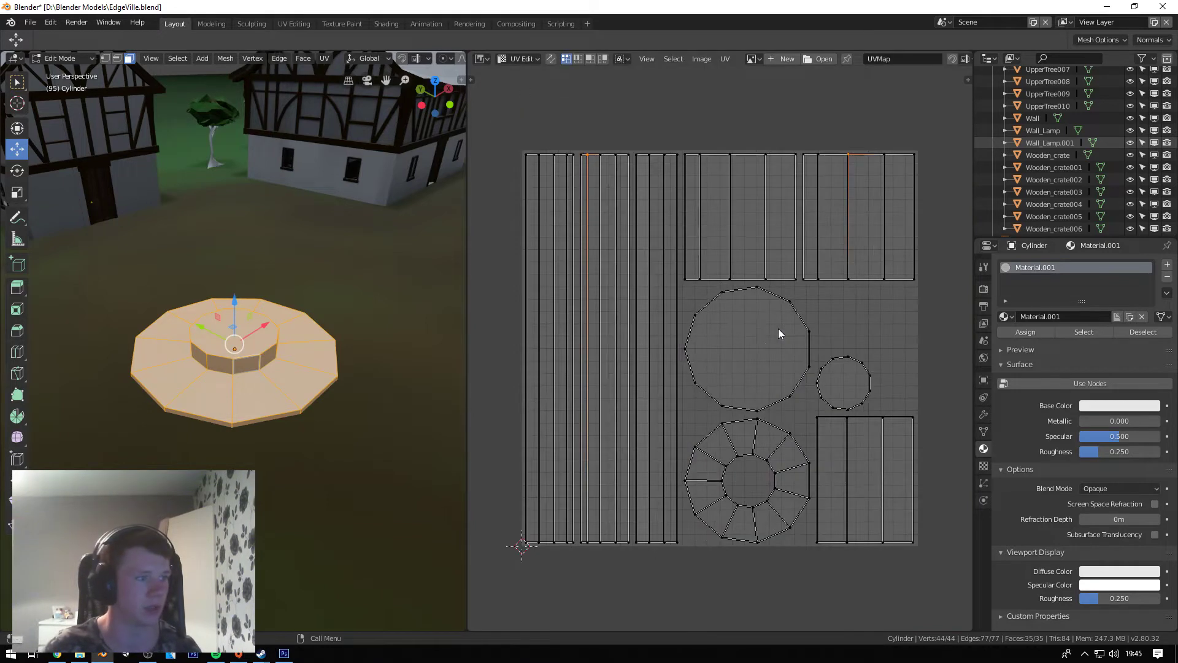
middle_click_drag(209, 284, 173, 328)
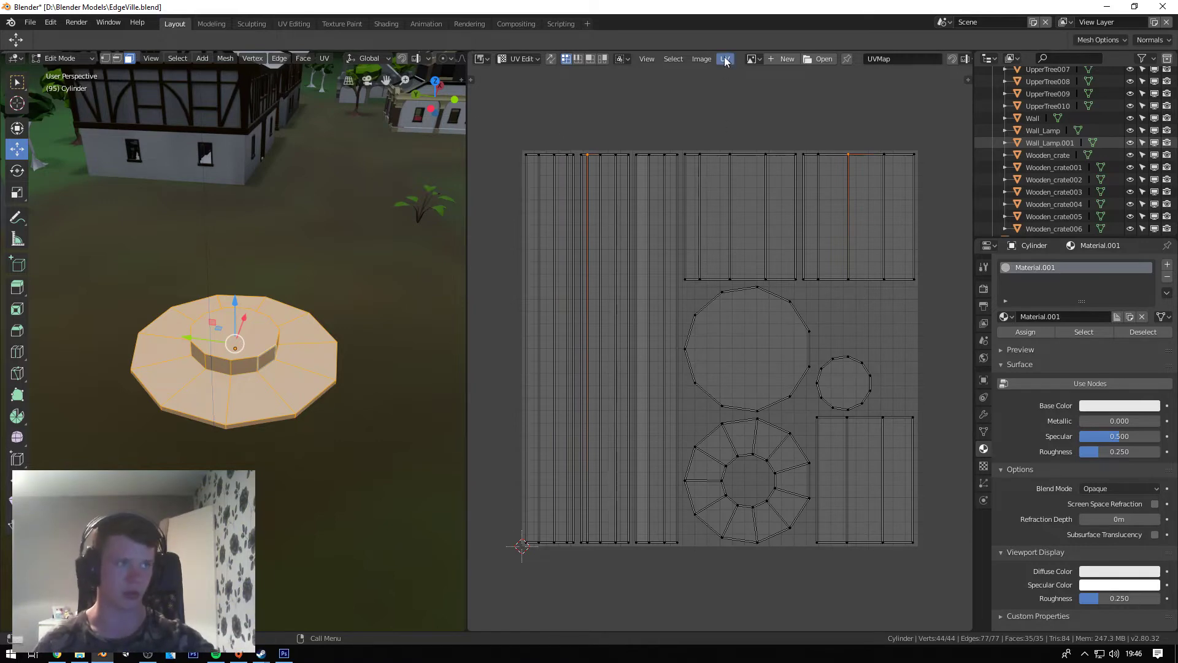
- Select every UV island and start the Export UV Layout command
key("a")
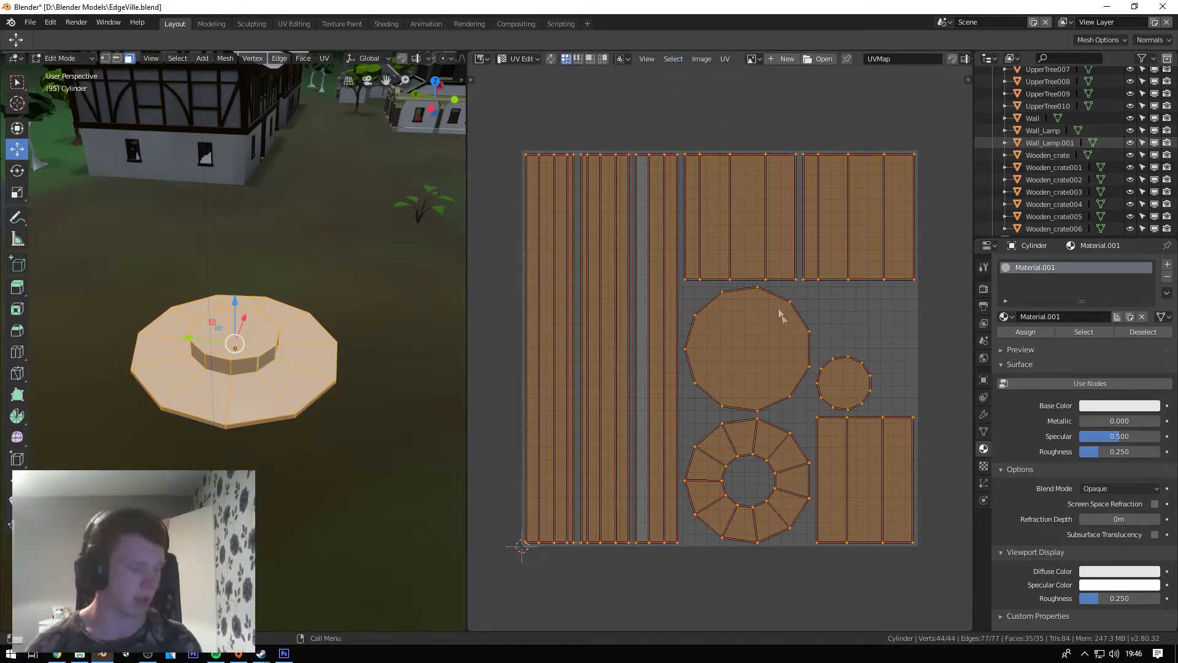
middle_click_drag(728, 320, 722, 317)
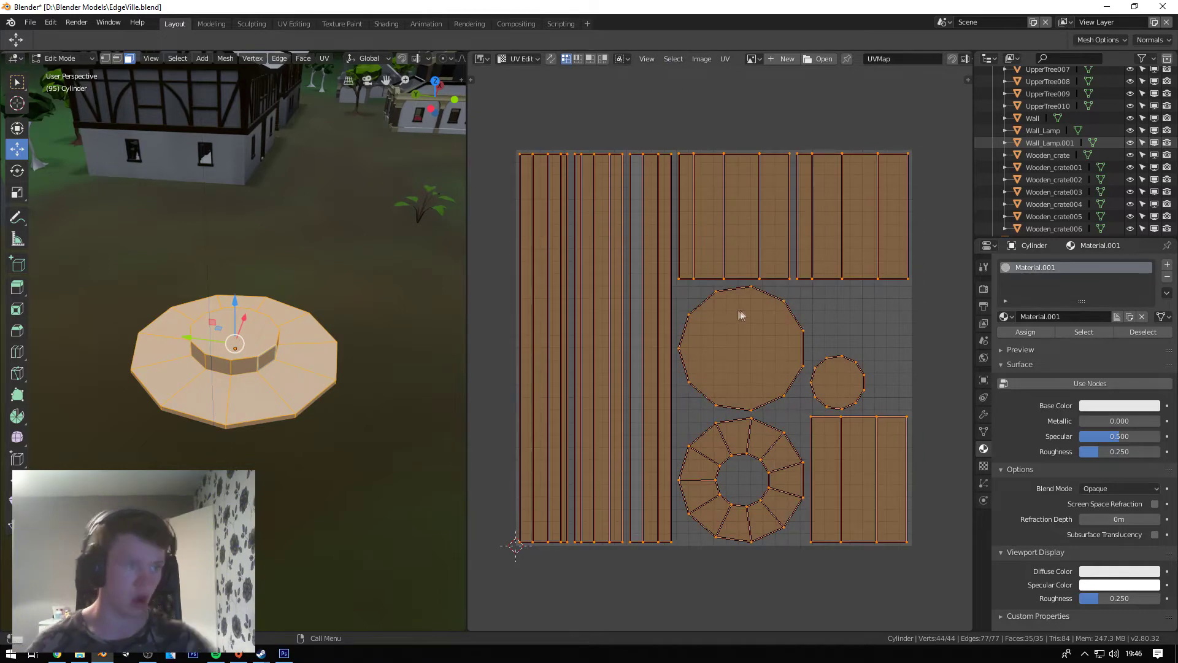
left_click(723, 61)
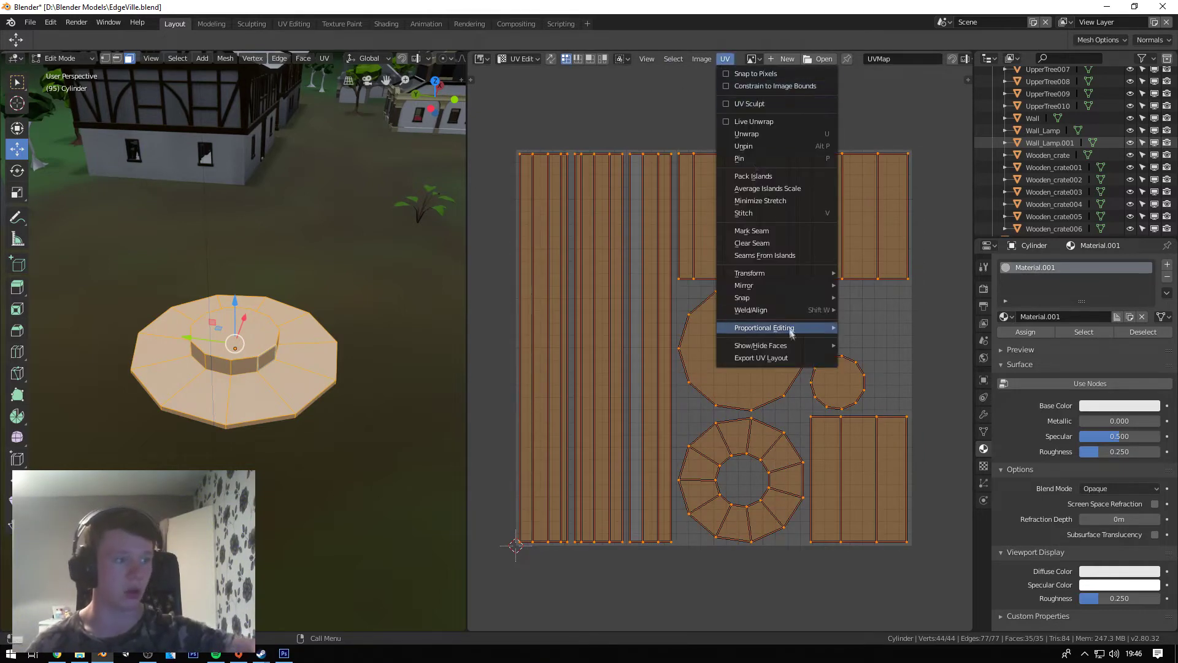
left_click(797, 356)
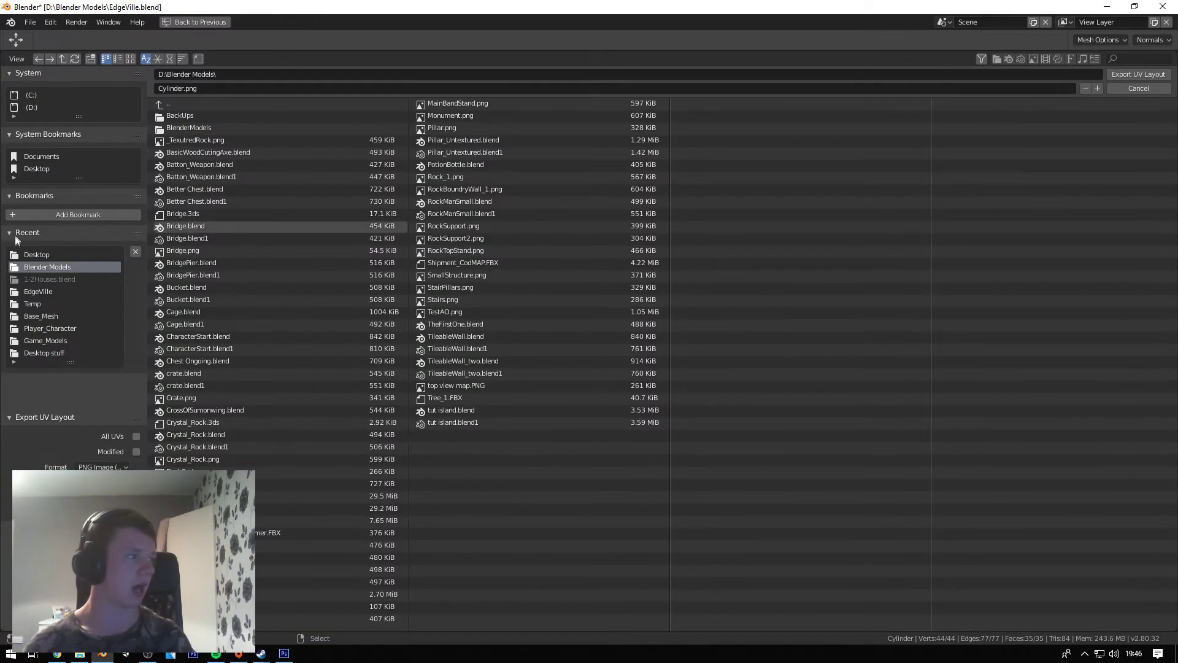
- Export the UV layout over LodeStone.png on the Desktop, then minimize Blender
left_click(36, 254)
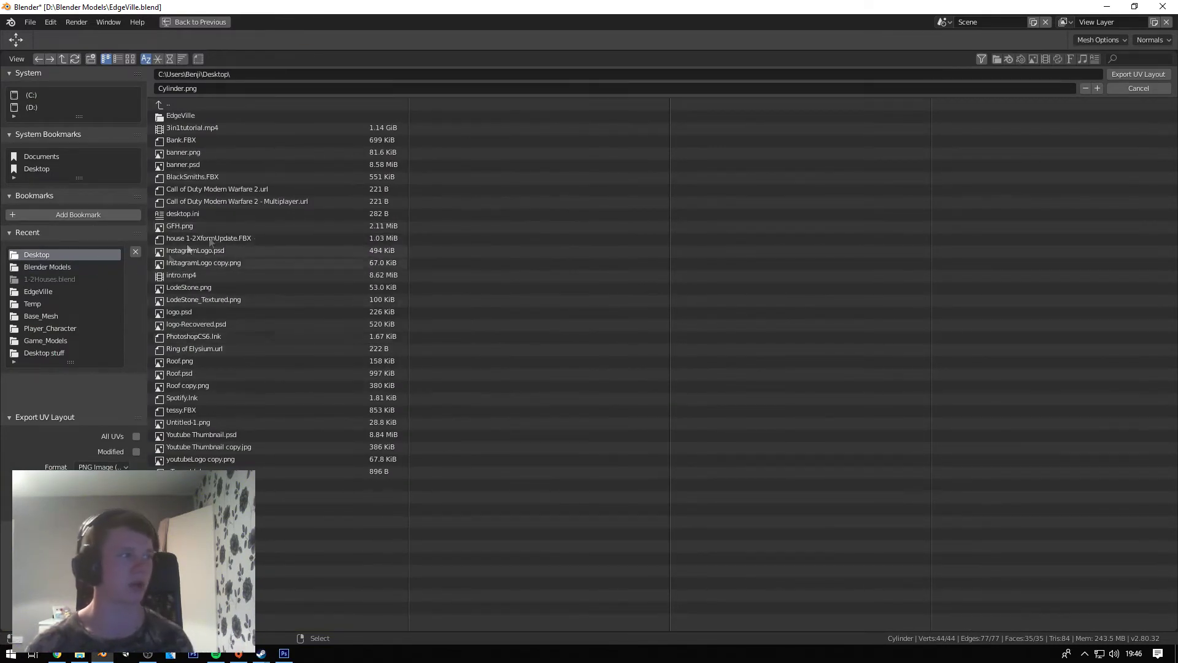
double_click(191, 289)
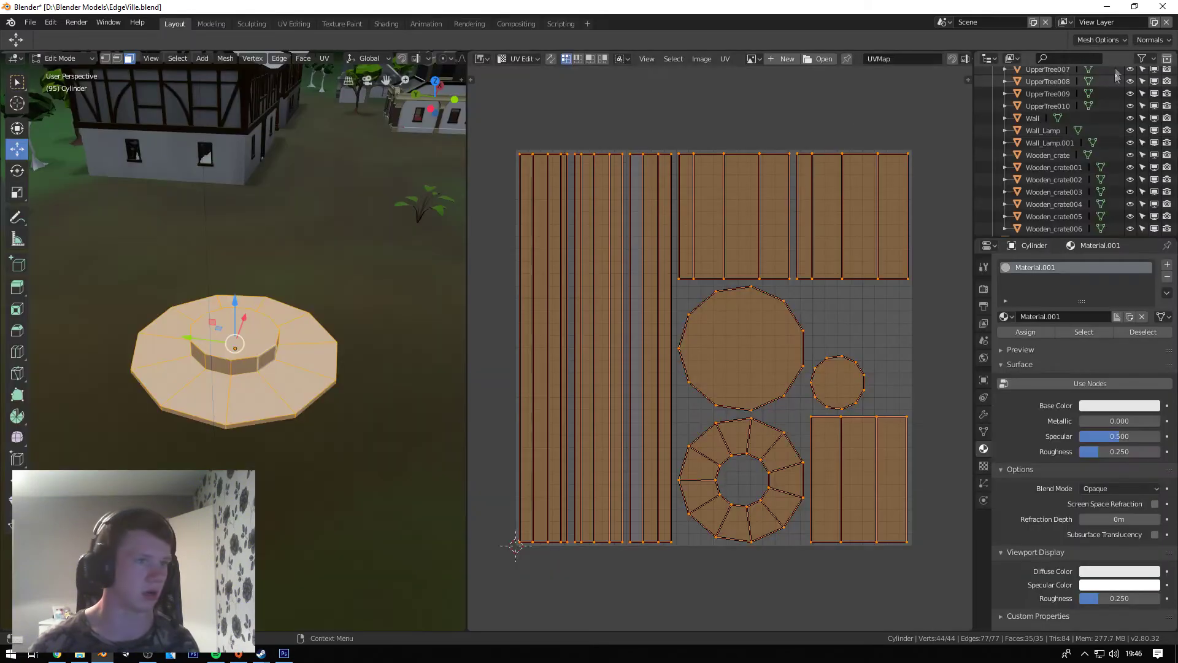
left_click(1106, 7)
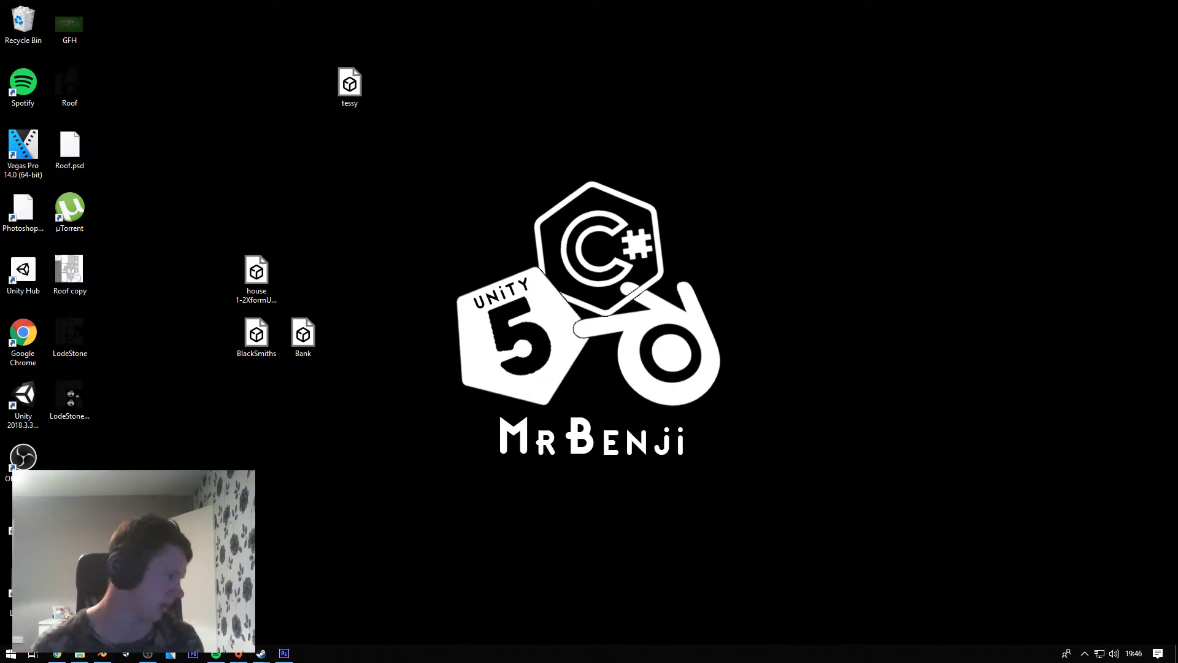
- Open the exported LodeStone.png UV layout in Photoshop
left_click(284, 653)
left_click(34, 8)
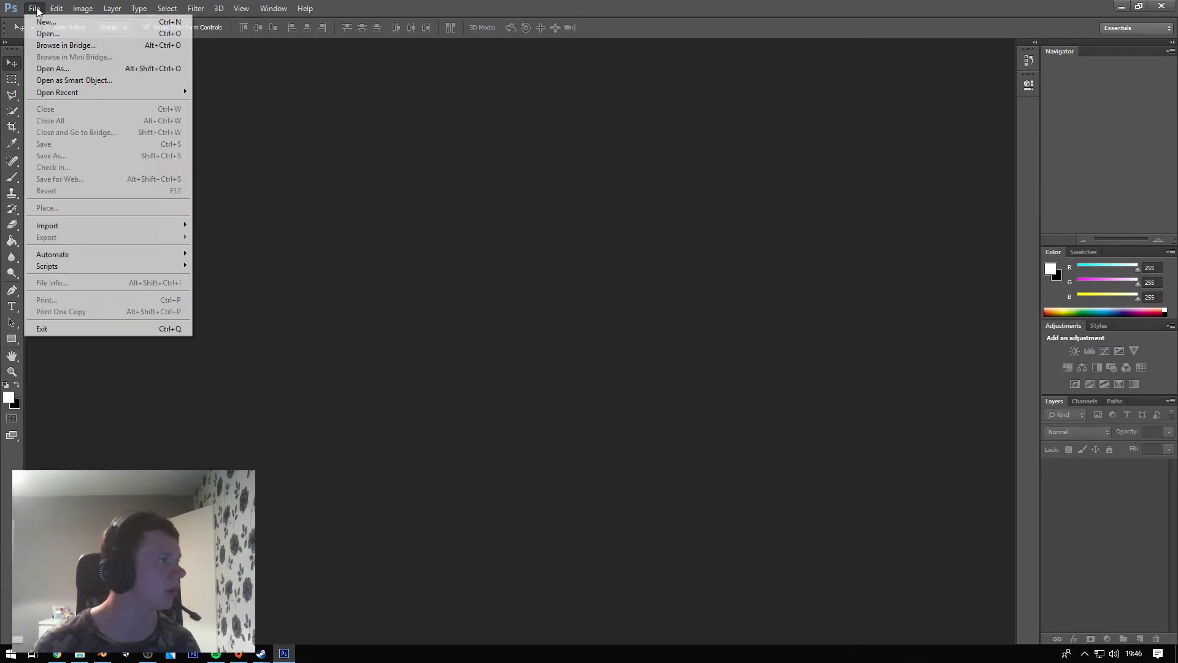
left_click(54, 35)
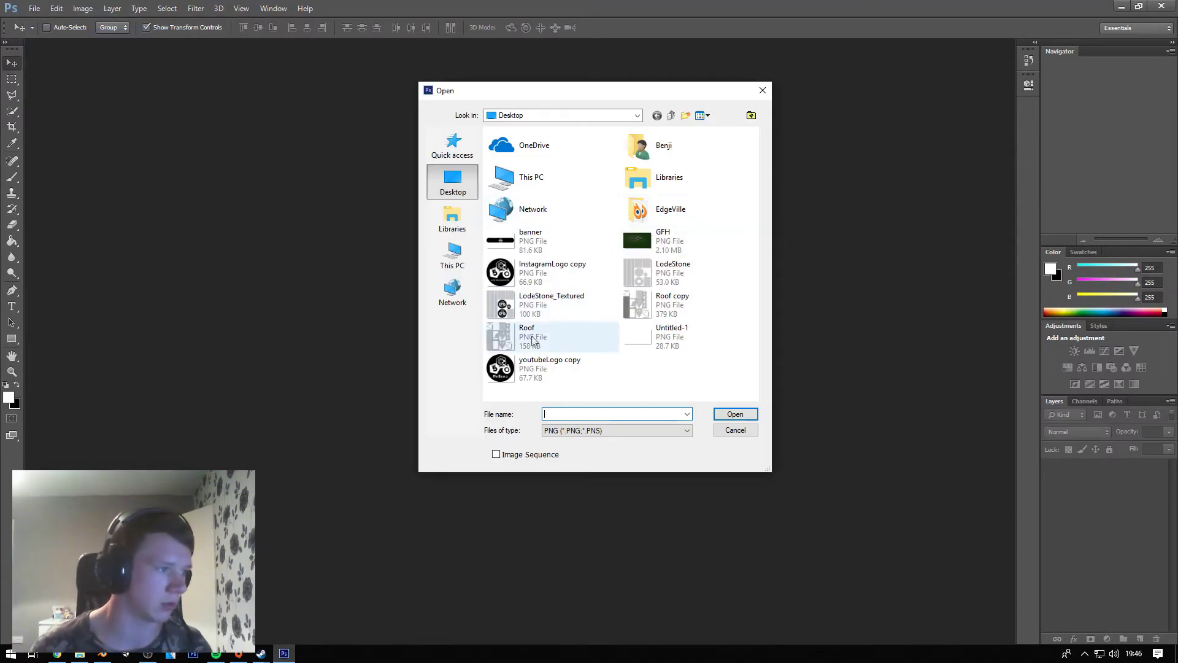
double_click(668, 283)
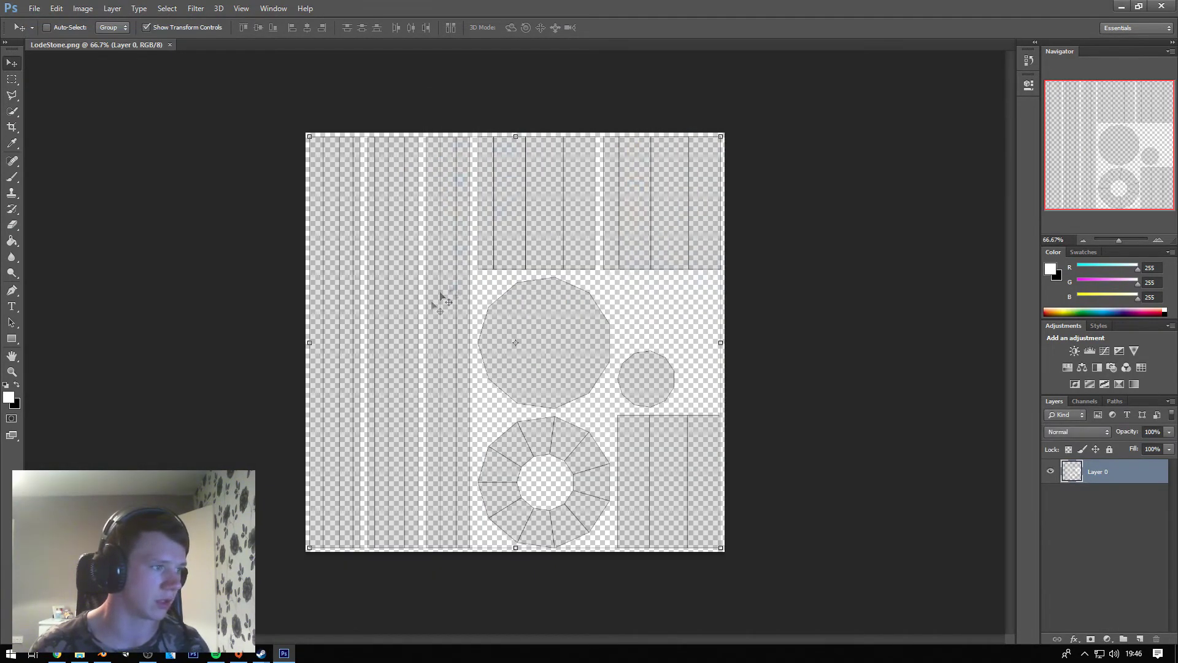
- Paint a white stroke and several black brush strokes, including a B, over the layout
left_click(11, 177)
left_click_drag(567, 317, 519, 347)
key("x")
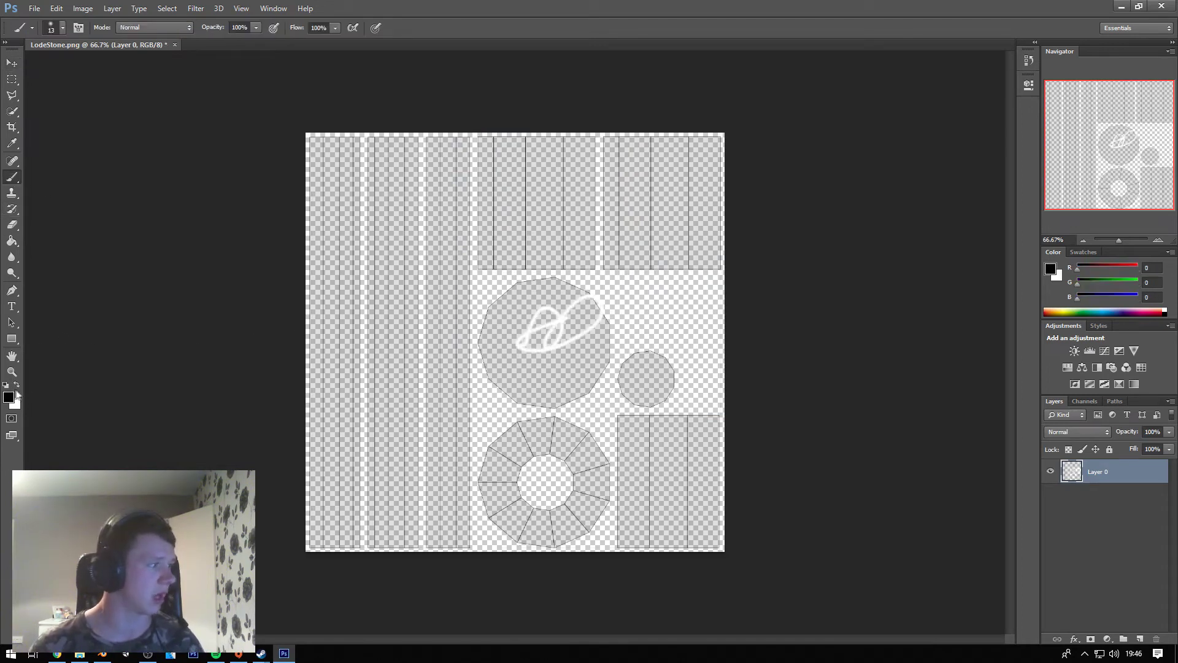
mouse_move(524, 284)
left_mouse_down()
mouse_move(553, 335)
mouse_move(495, 359)
left_mouse_up()
mouse_move(345, 185)
left_mouse_down()
mouse_move(352, 316)
mouse_move(527, 283)
left_mouse_up()
mouse_move(448, 241)
left_mouse_down()
mouse_move(652, 199)
mouse_move(650, 324)
left_mouse_up()
left_click_drag(643, 133, 528, 343)
left_click_drag(578, 271, 617, 206)
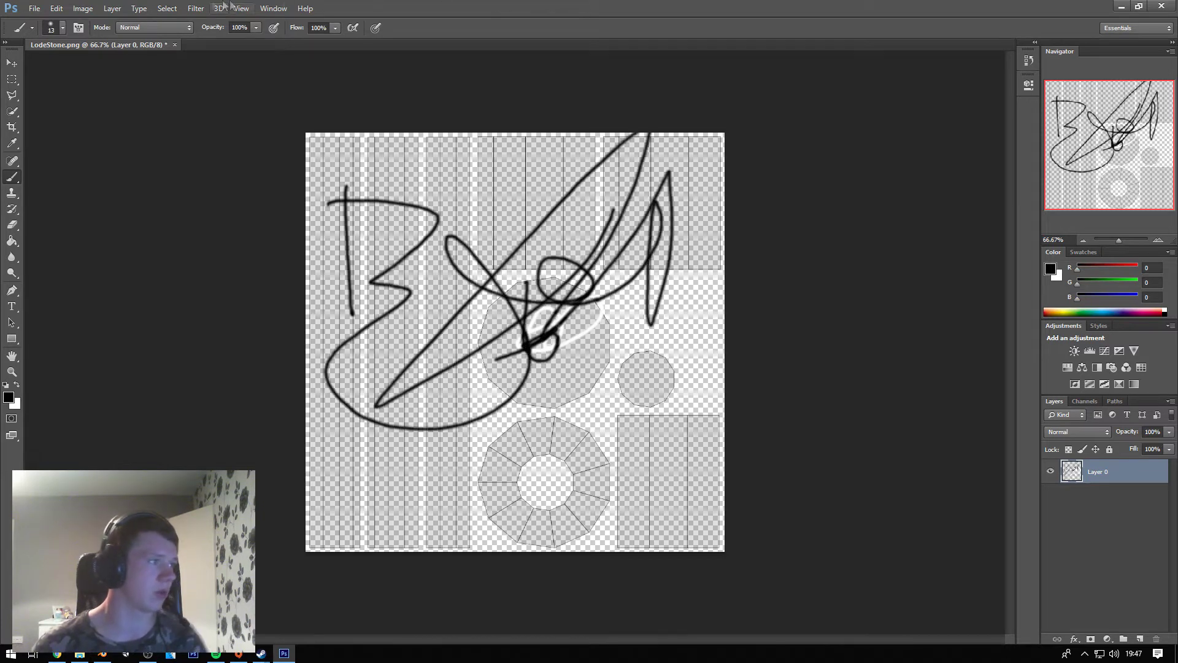
- Close LodeStone.png without saving and minimise Photoshop
left_click(175, 45)
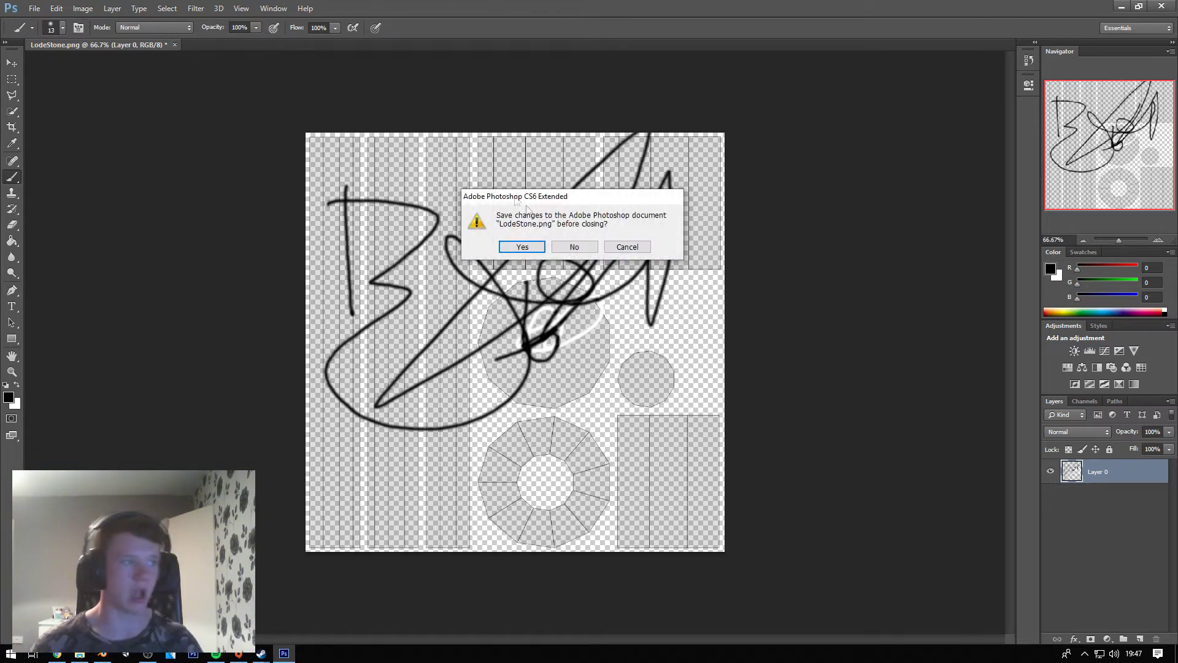
left_click(596, 248)
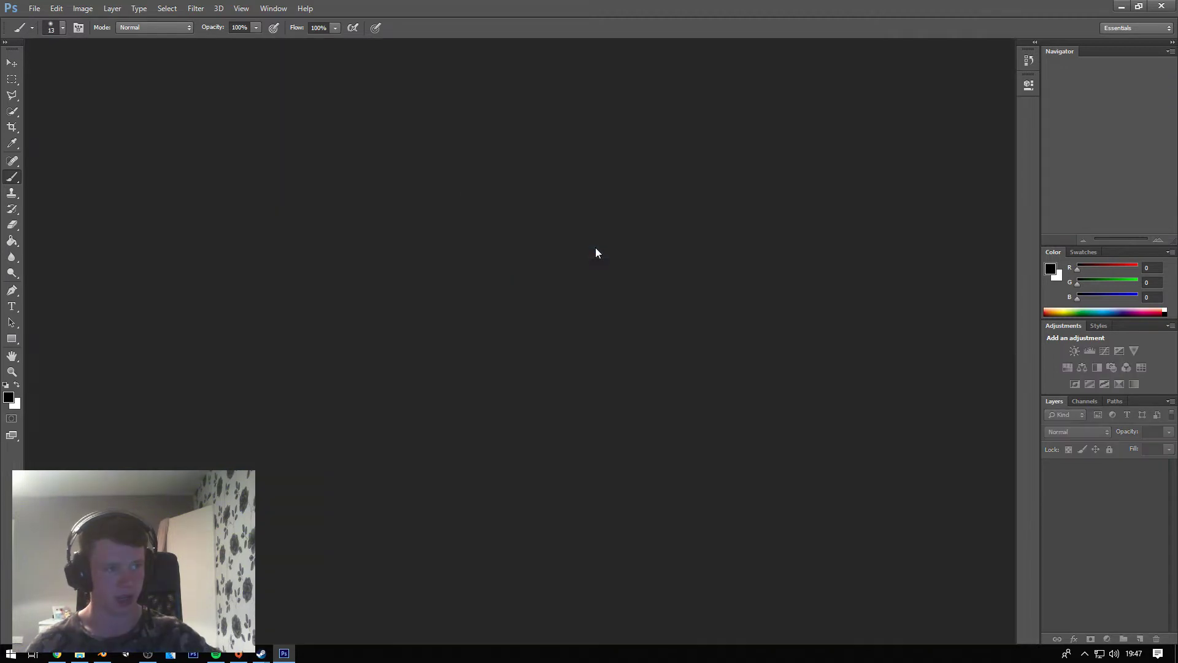
left_click(1119, 7)
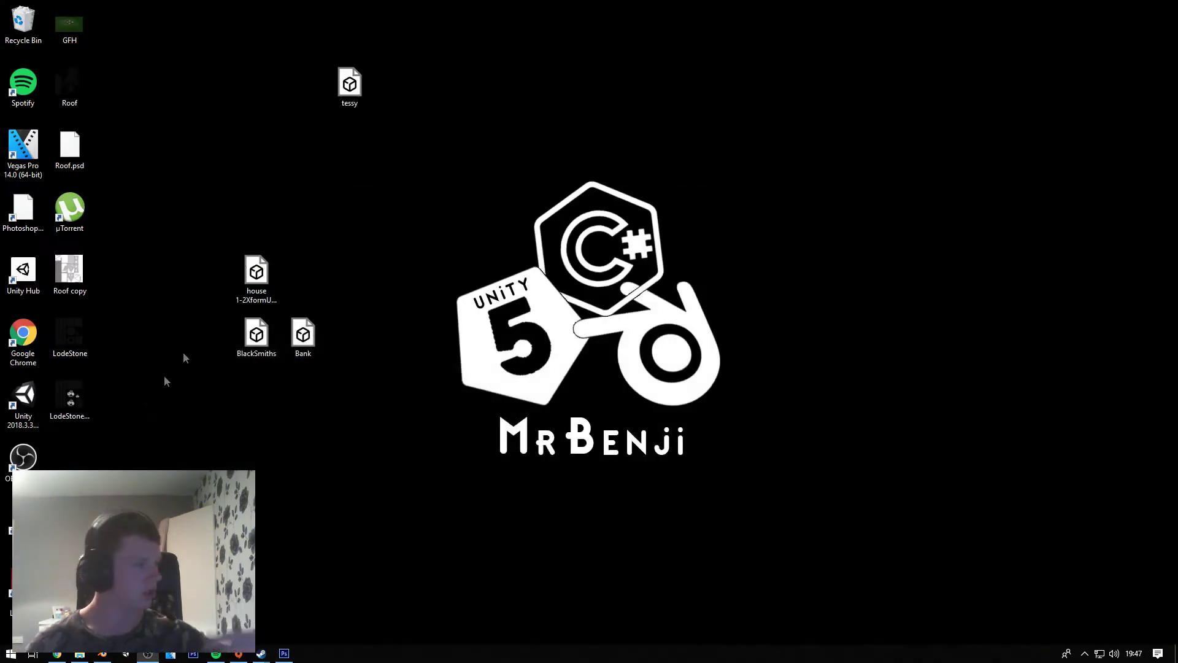
- Move the LodeStone_Textured icon next to tessy on the desktop, then return to Blender
left_click_drag(72, 405, 305, 151)
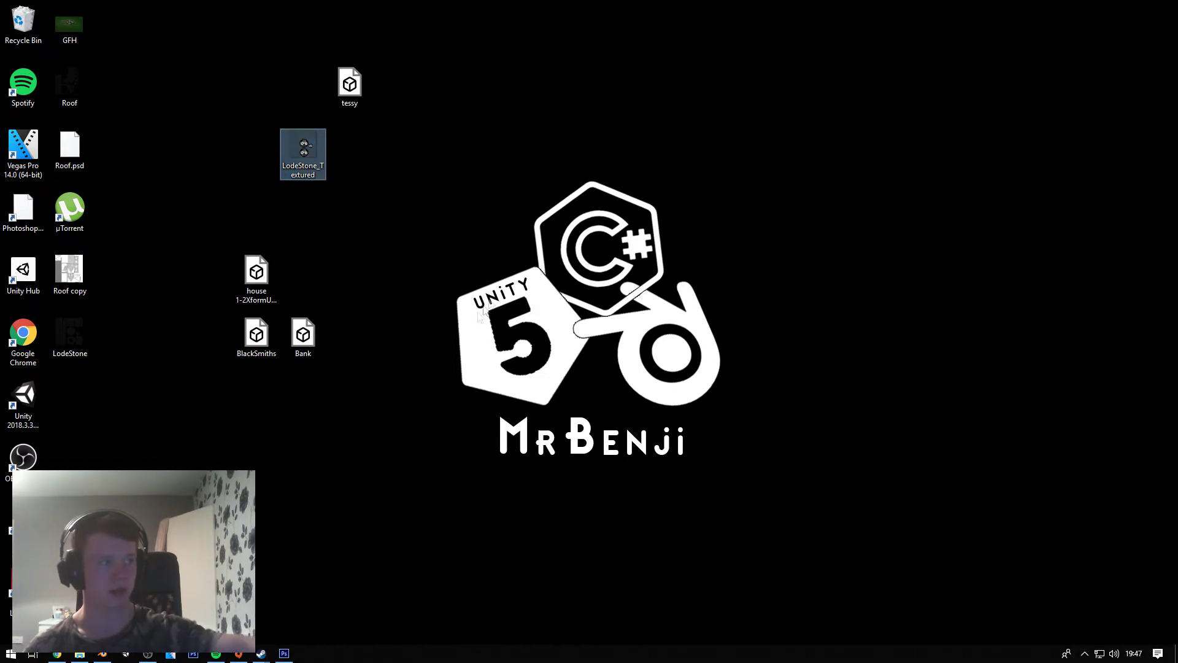
left_click_drag(304, 152, 273, 155)
key("alt+Tab")
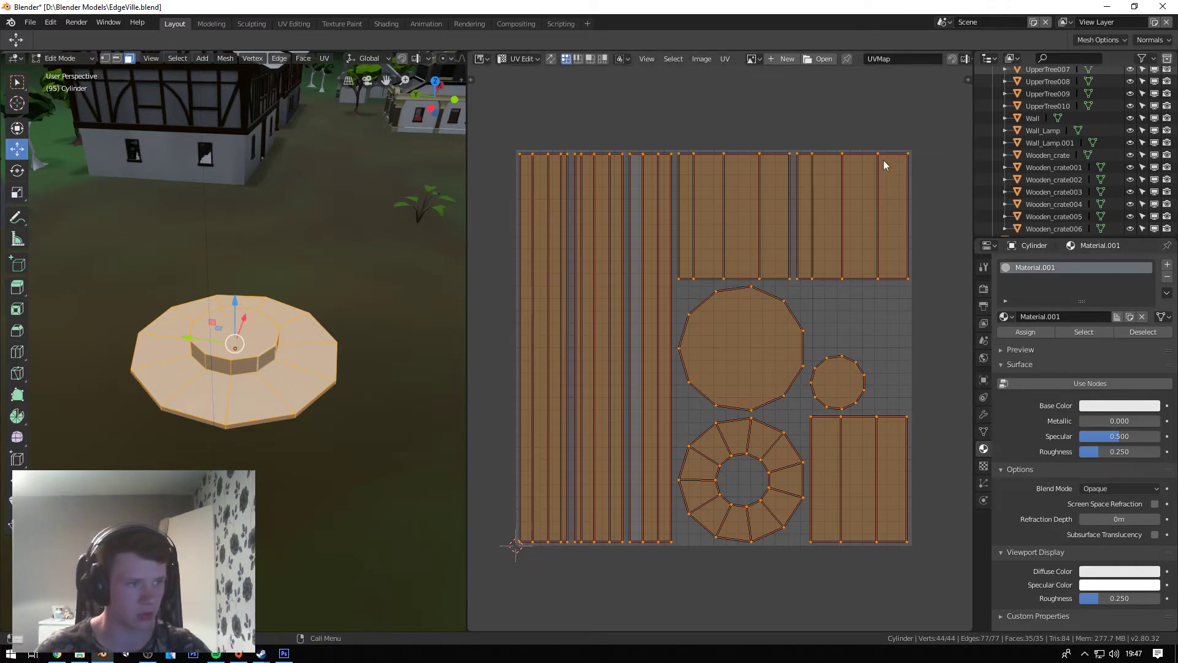
- Drag LodeStone_Textured.png from the desktop into Blender's UV Editor to load it
middle_click_drag(344, 289, 359, 329)
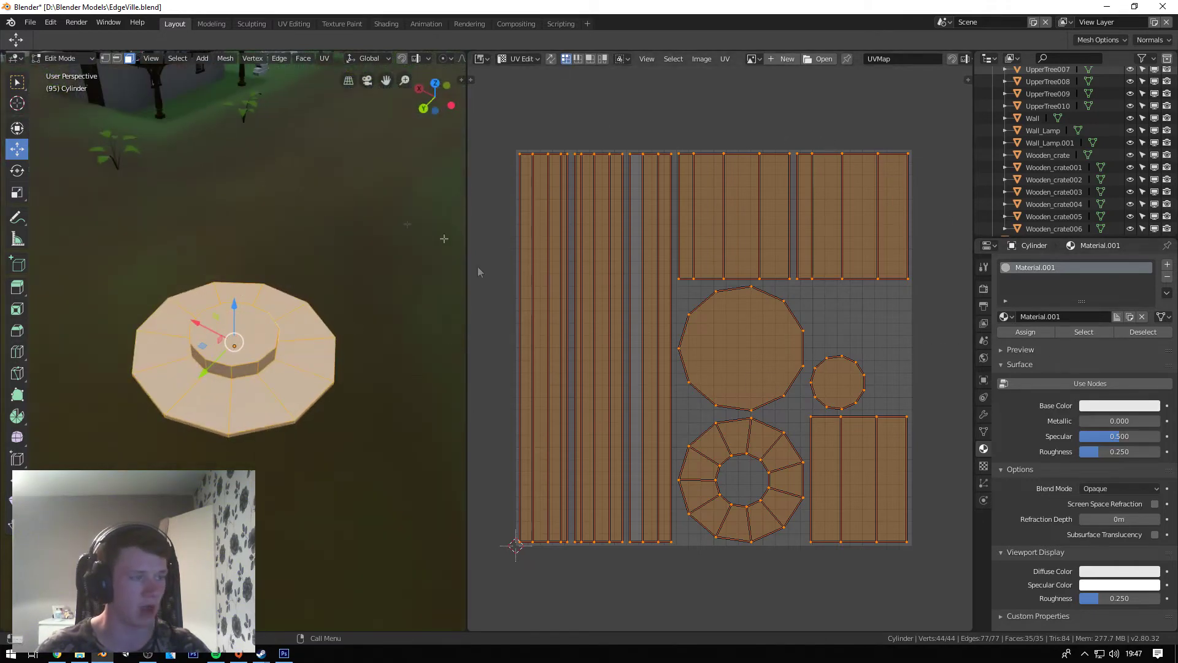
key("Tab")
key("Tab")
left_click(1156, 6)
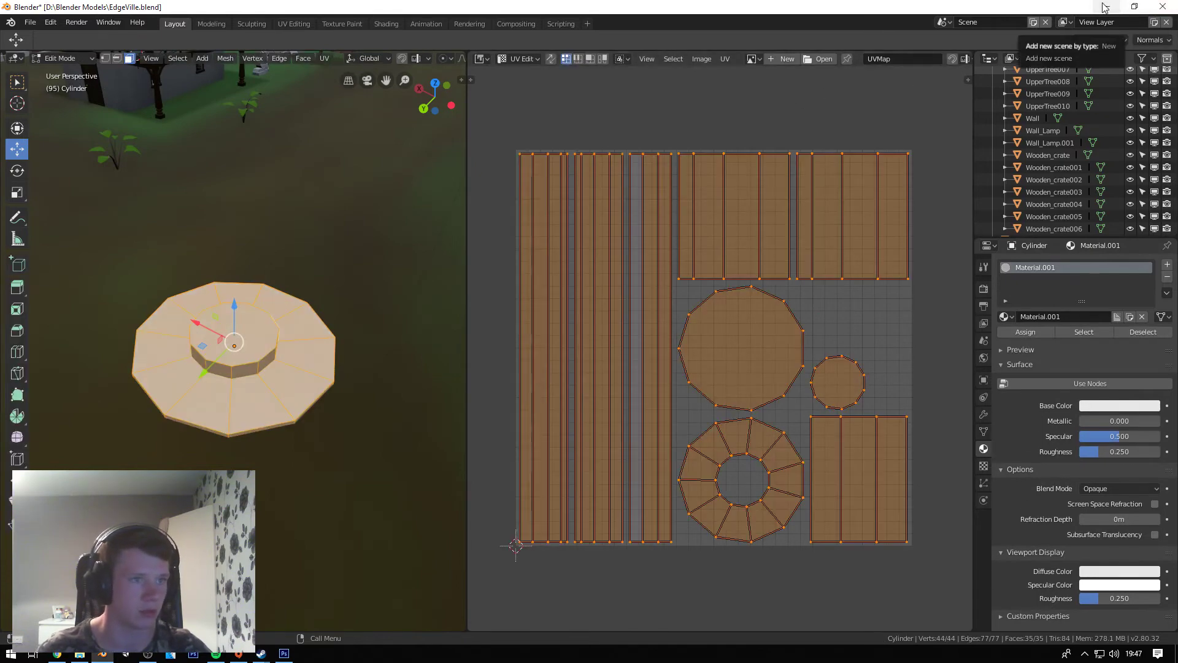
left_click(1099, 62)
left_click_drag(273, 159, 285, 651)
left_click_drag(108, 657, 680, 388)
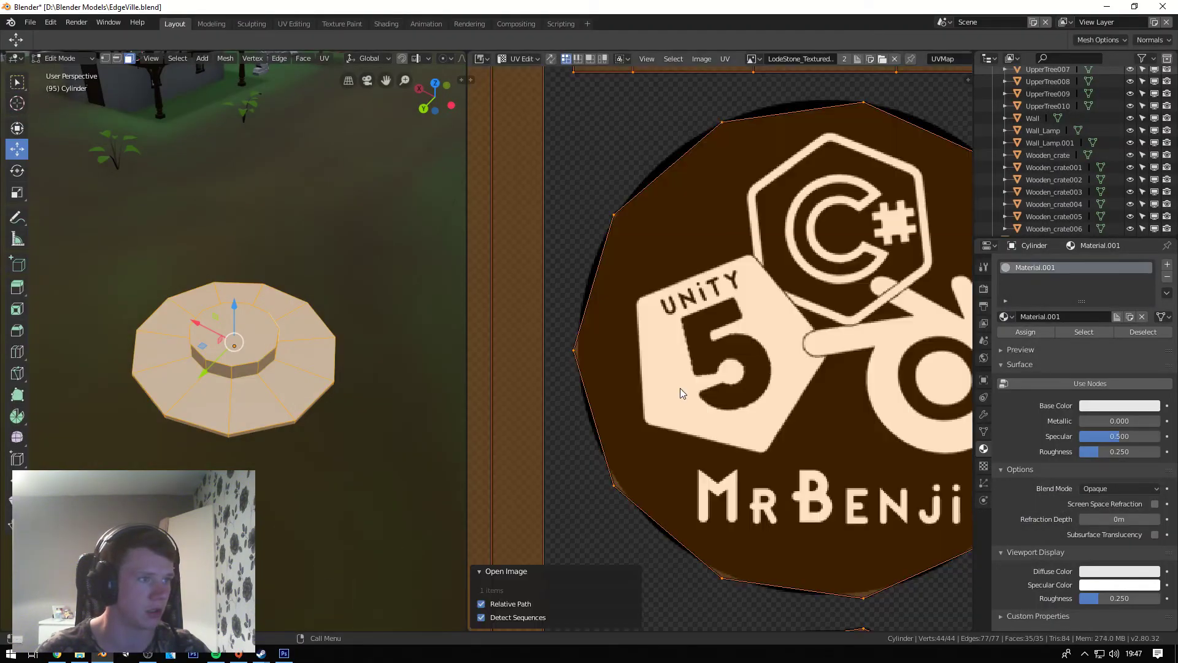
key("Home")
- Select the loaded image's name field and leave the name unchanged
scroll(683, 389, "down", 1)
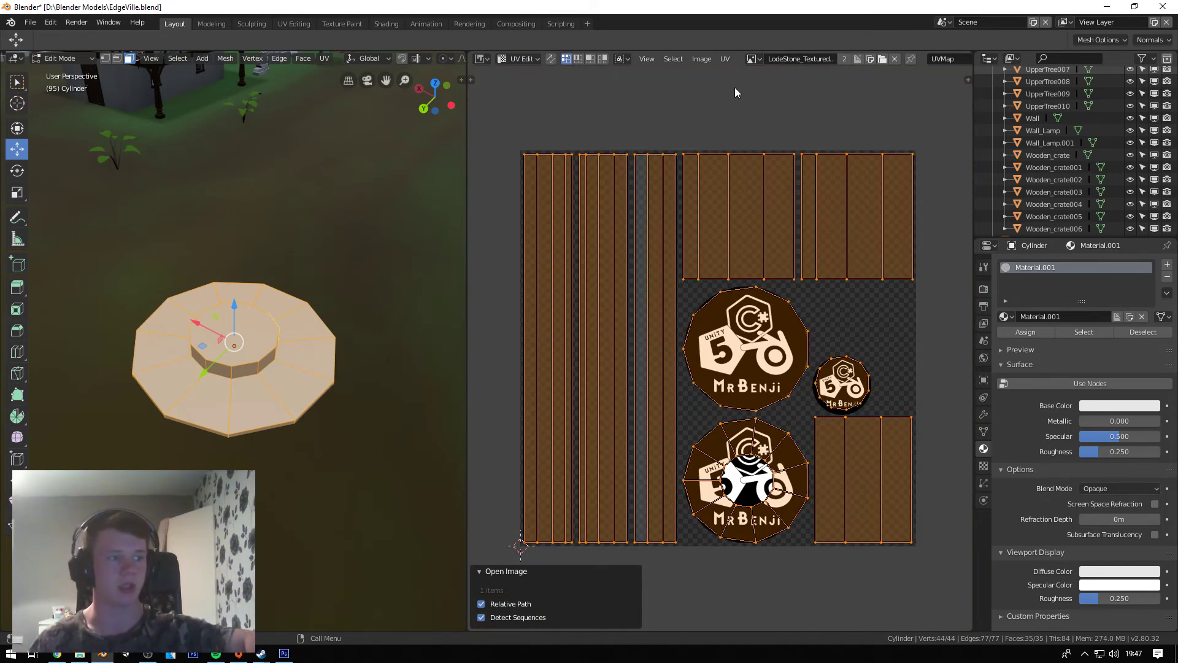
left_click(778, 59)
key("ctrl+a")
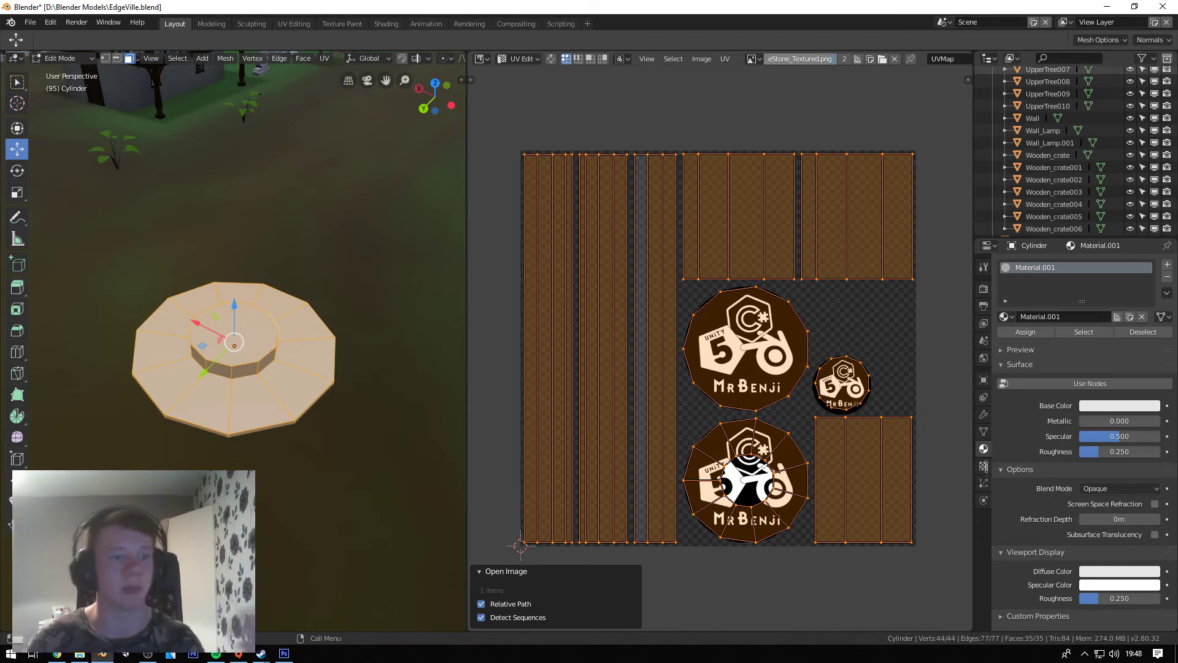
left_click(984, 449)
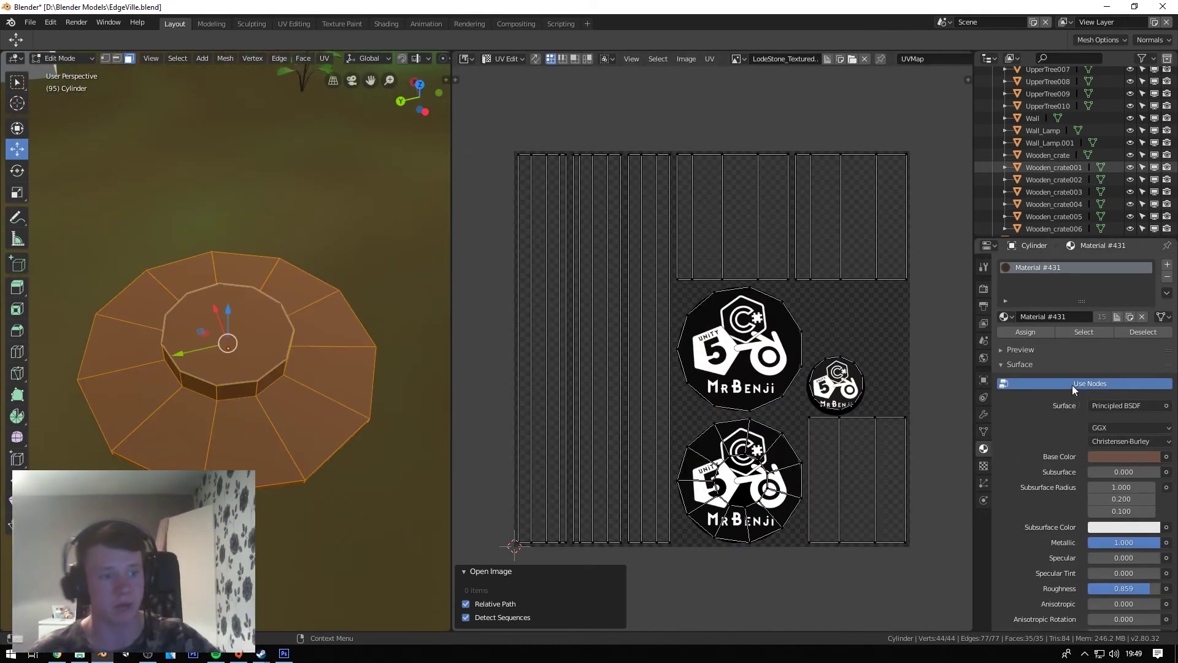
- Switch the cylinder's material to node-based shading with Use Nodes
left_click(1073, 385)
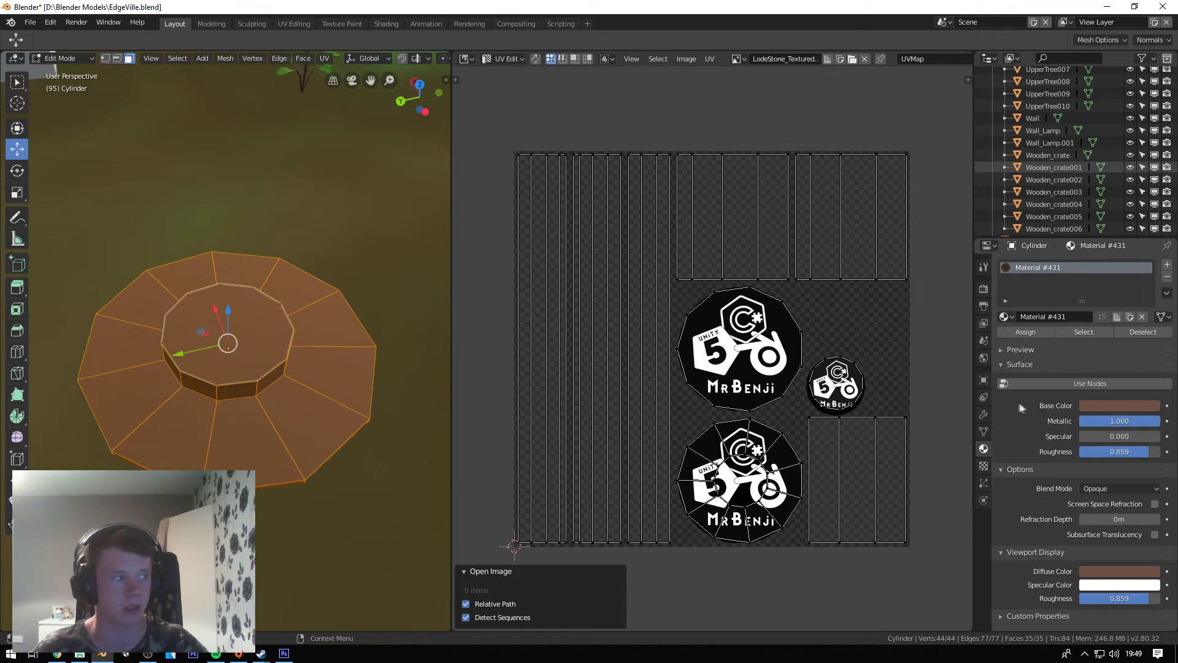
middle_click_drag(276, 276, 276, 215)
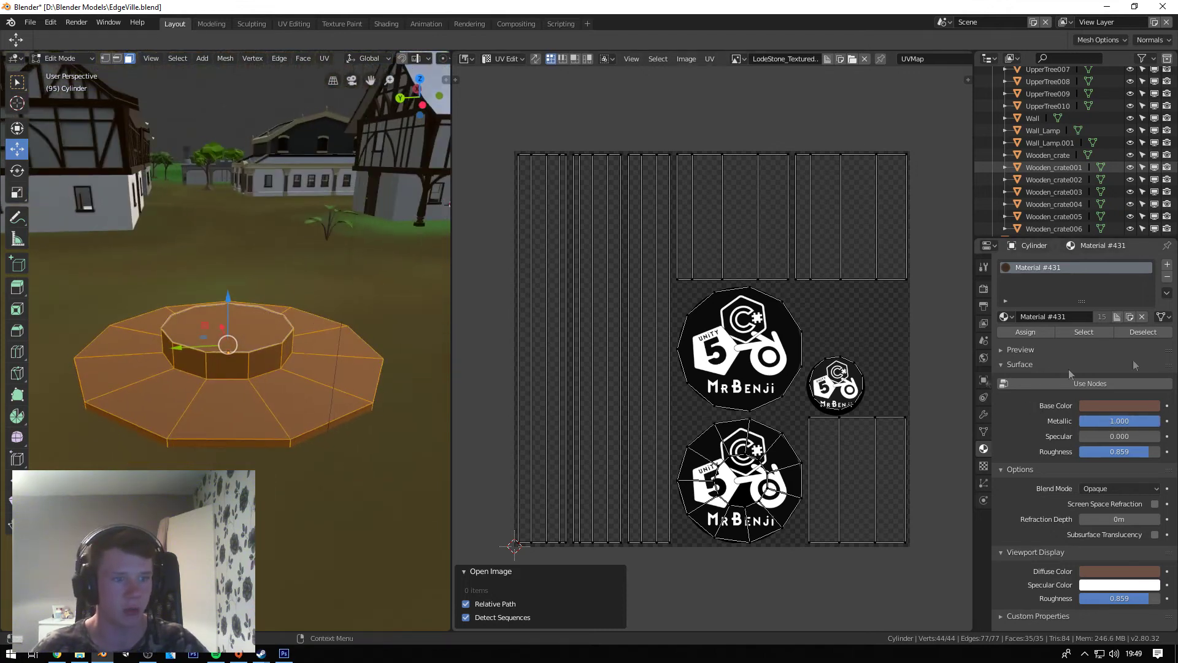
left_click(1099, 384)
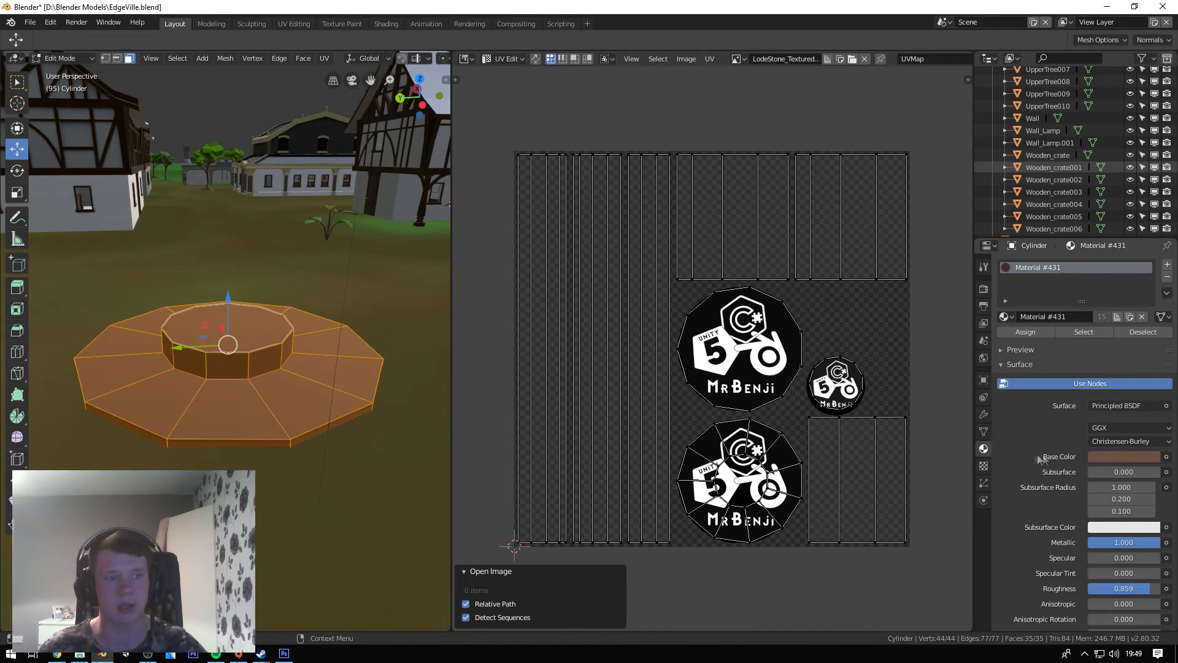
- Plug an Image Texture using LodeStone_Textured.png into Base Color
left_click(1166, 457)
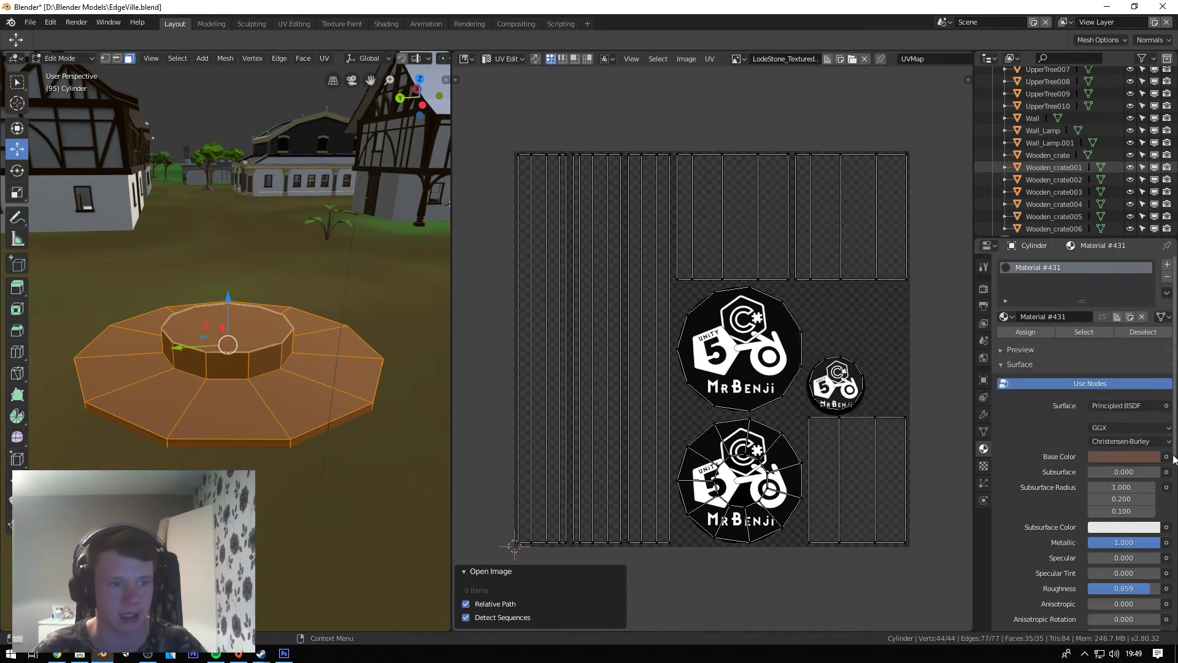
left_click(1166, 457)
left_click(937, 348)
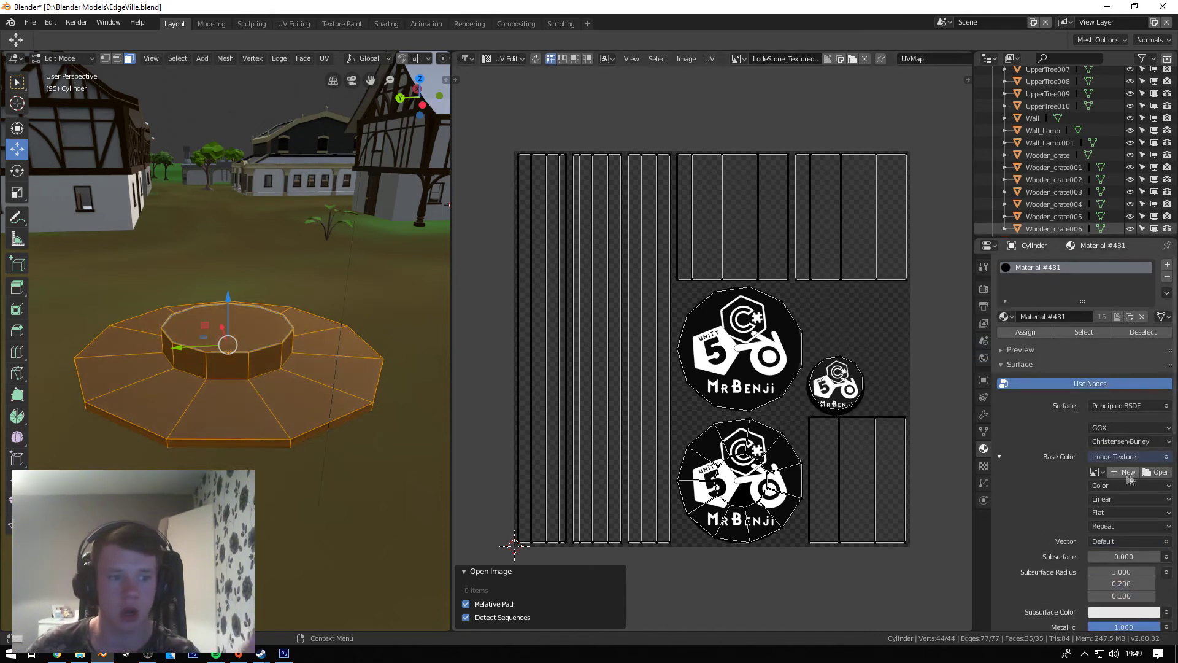
left_click(1097, 473)
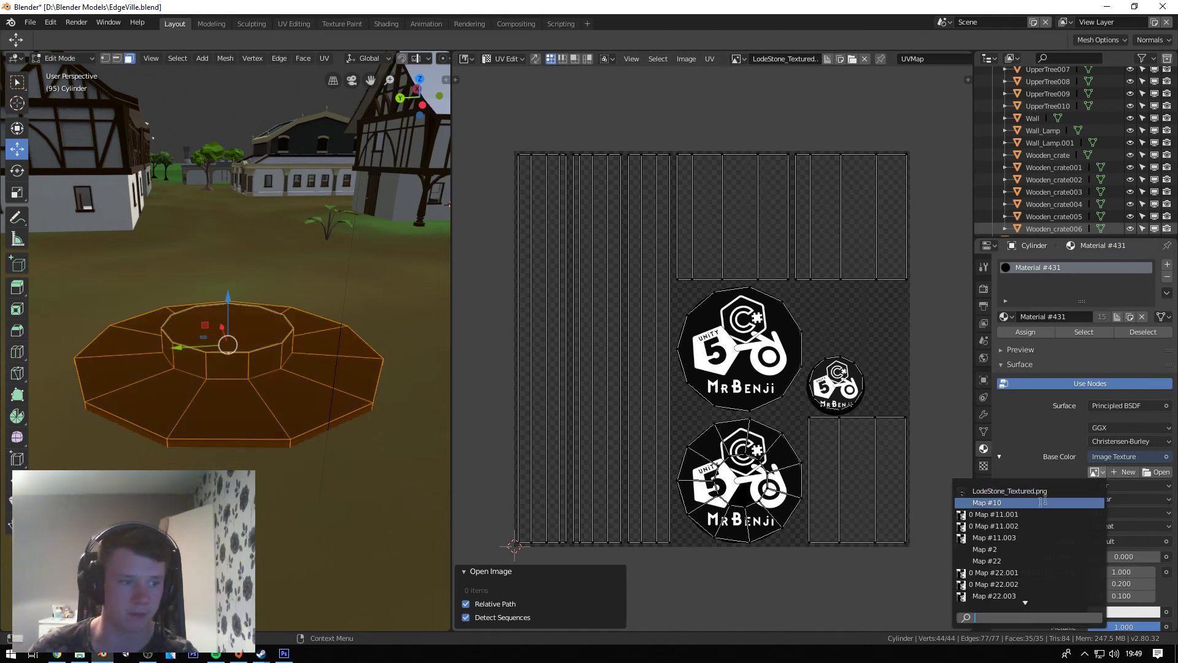
left_click(1020, 492)
middle_click_drag(258, 368, 241, 288)
- Leave Edit Mode and orbit to view the MrBenji logo upright on the platform's top face
key("Tab")
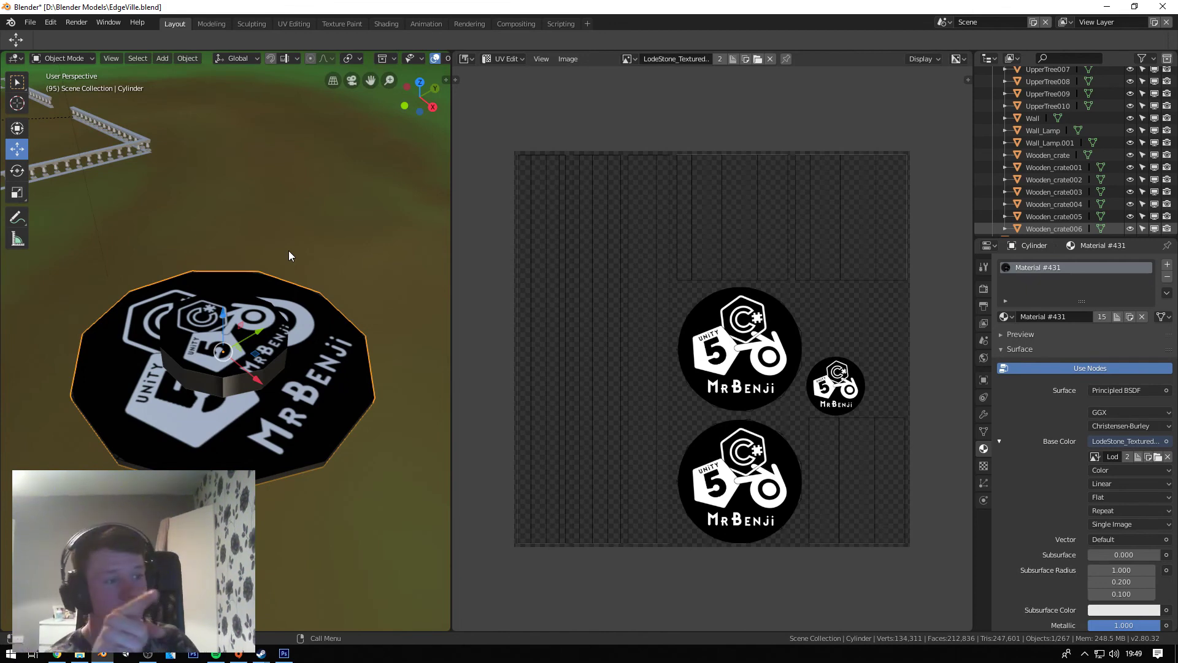
middle_click_drag(289, 250, 225, 351)
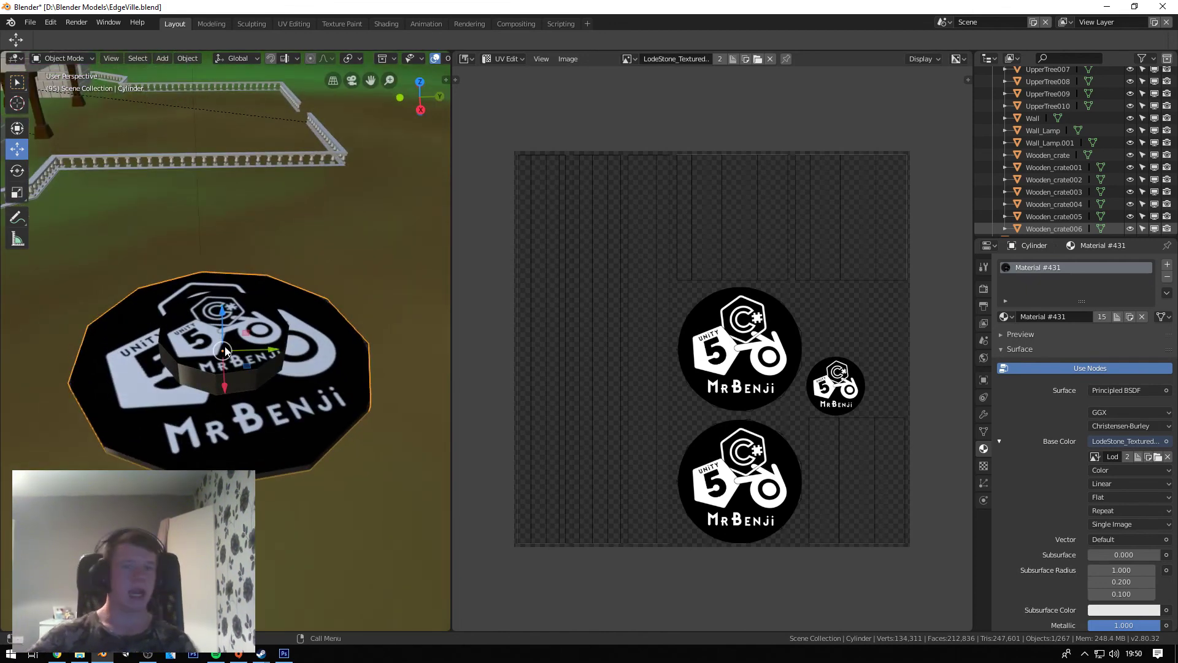